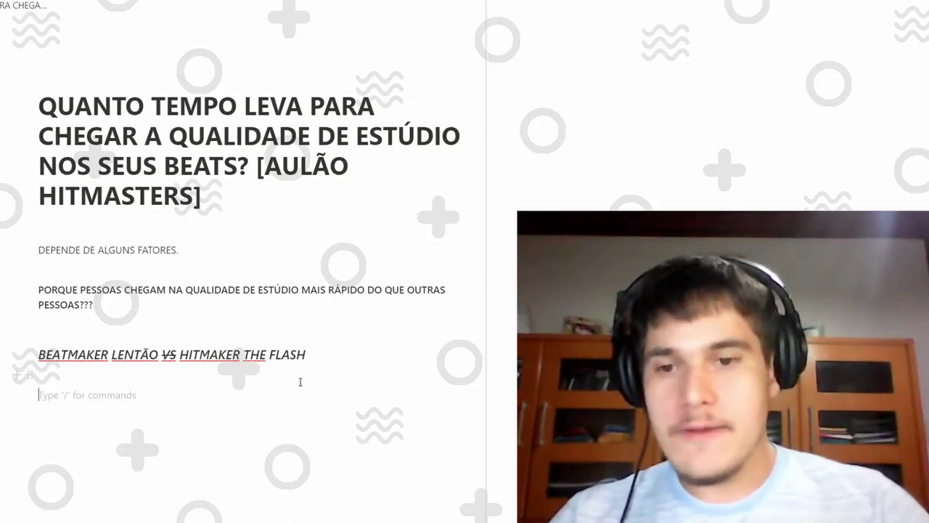
- Type the 'BEATMAKER LENTÃO' line and begin the first to-do about seeking side gigs instead of going professional
type("BEATMAKER L")
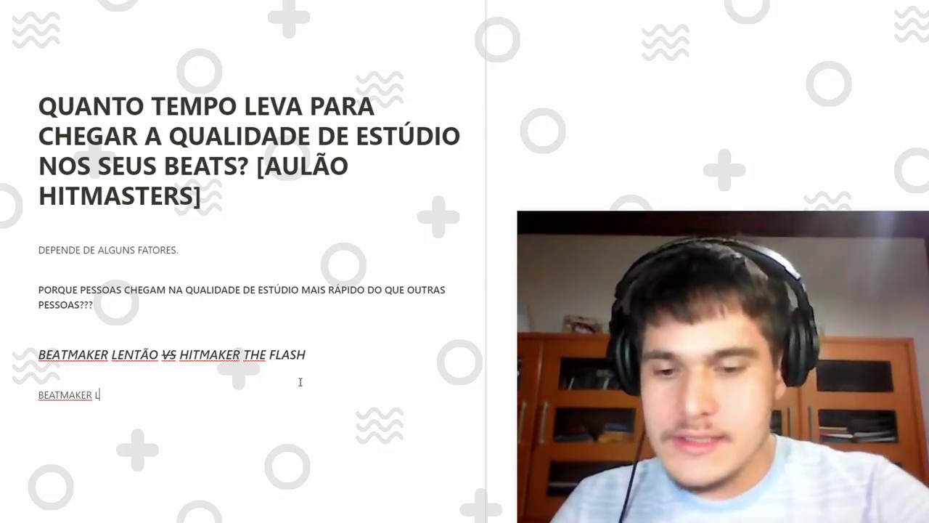
type("ENTÃO")
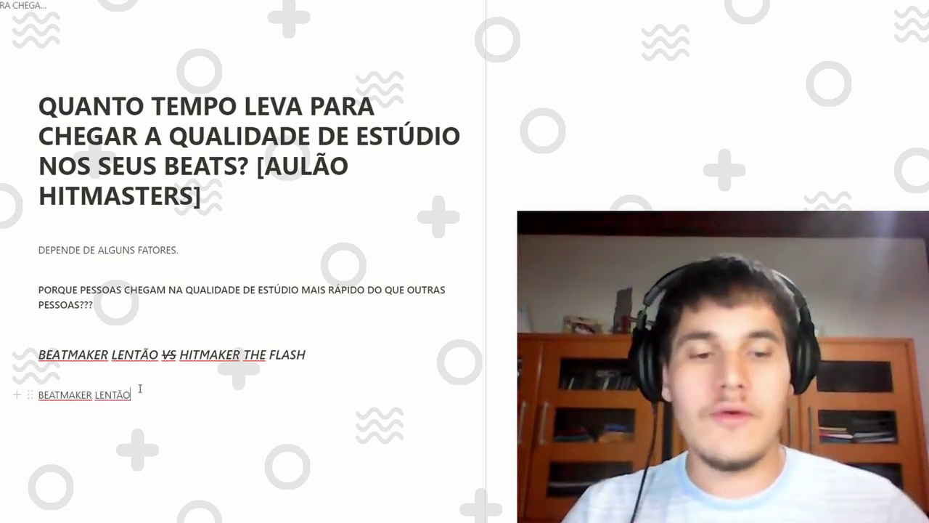
type(" - CARACTERÍSTICAS")
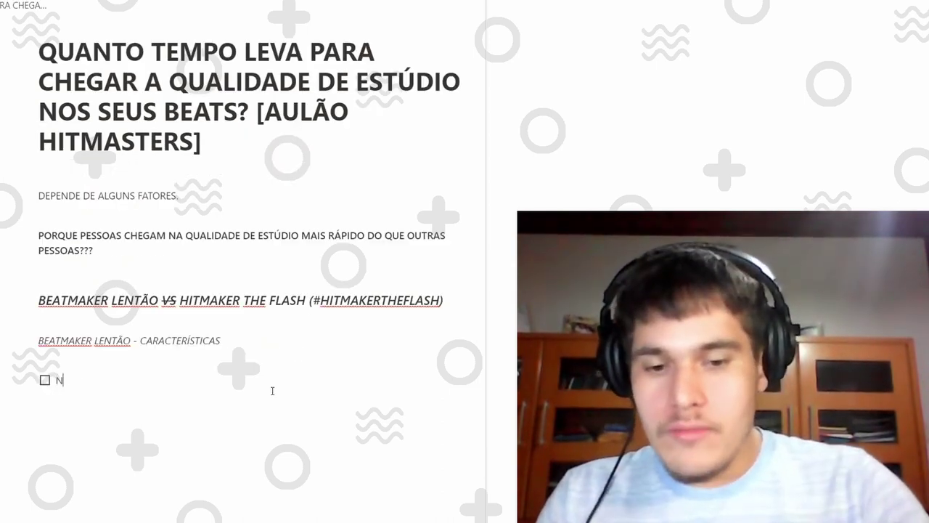
type("ÃO BUSCA EVOLUÇÃO (ESTUDAR")
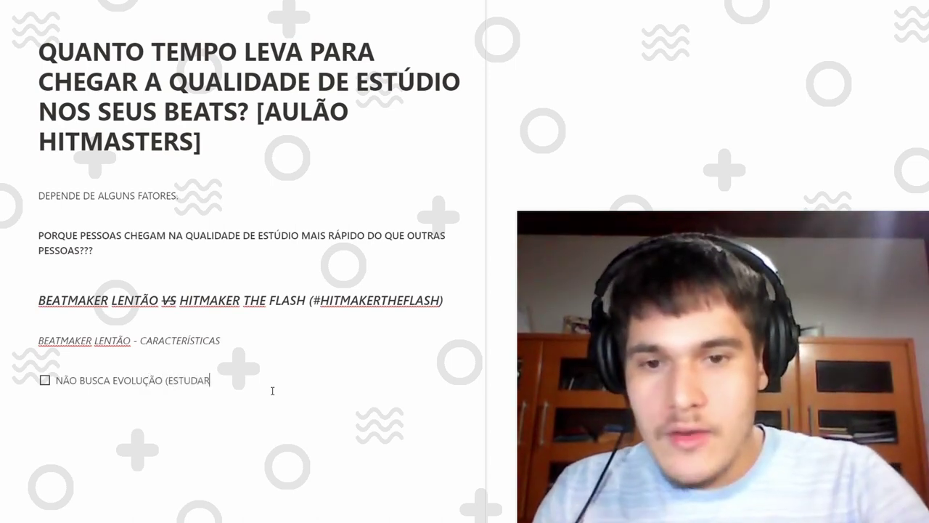
type(" OS BÁSICOS PRA SE TORN")
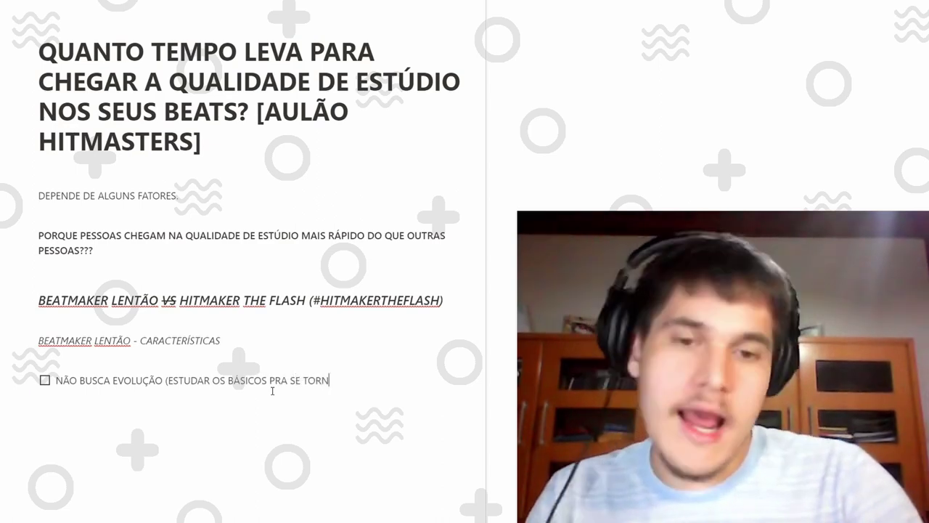
type("MAKER PROFIS")
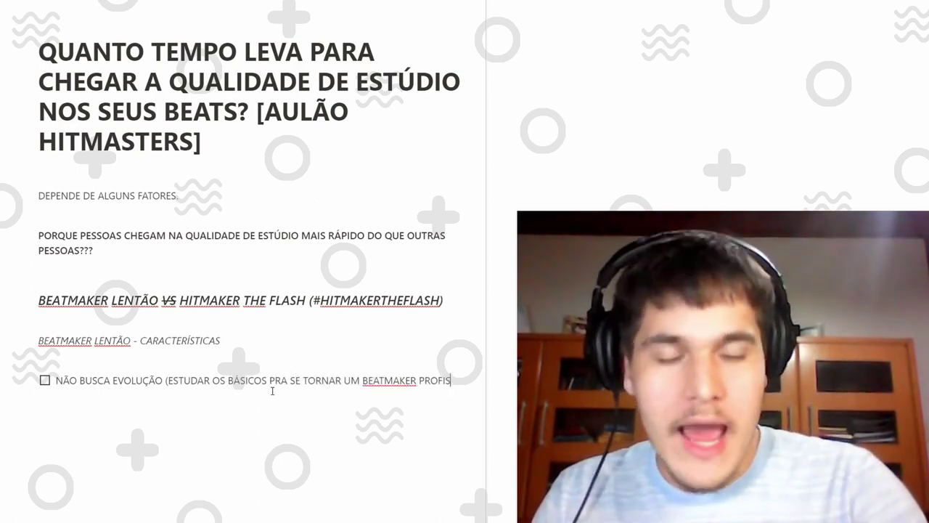
type("SIONAL, APRIMORAR SEUS ")
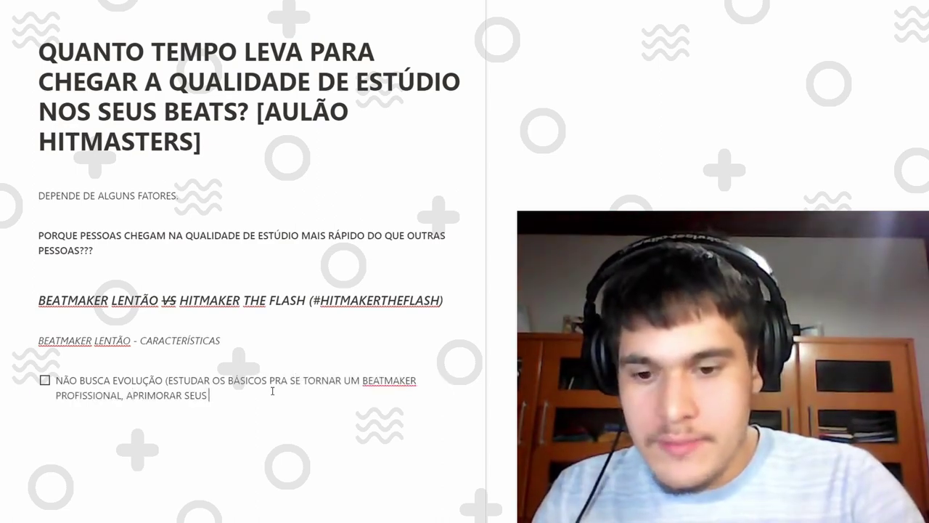
type("SCAR CO")
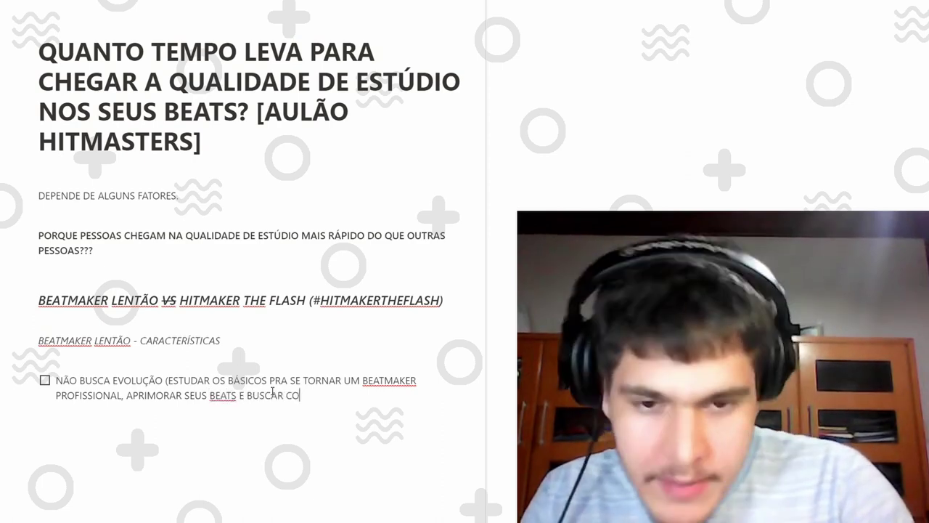
type("NSTANTEMENTE UMA QUALIDADE SUPE")
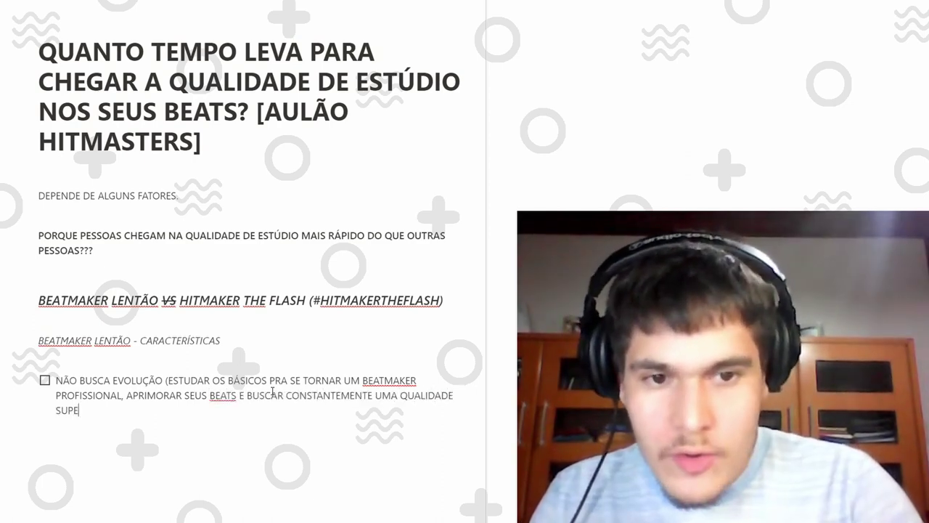
type("RIOR)")
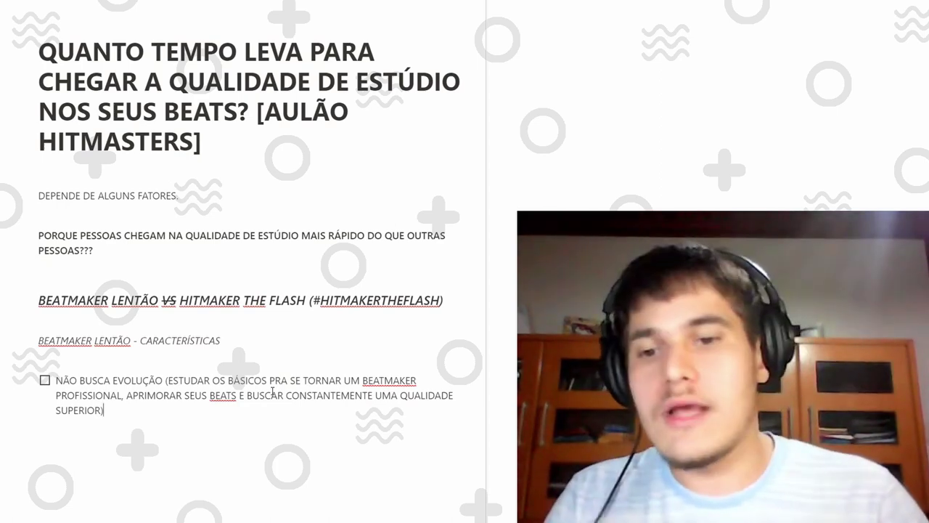
- Add a second to-do below the first reading 'NÃO TEM CONSTÂNCIA (#UMBEATPORDIA)'
key("Return")
type("N")
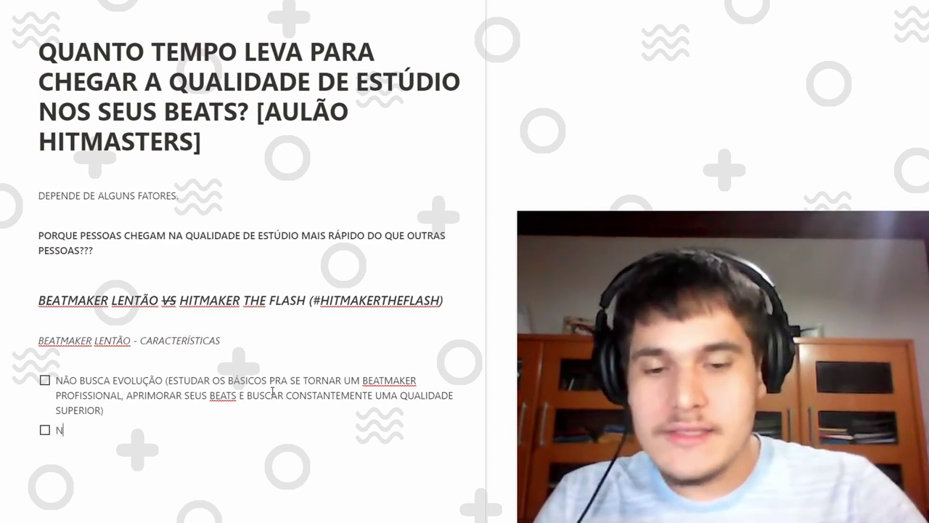
type("ÃO TEM CONSTANCIA (#UMBEA")
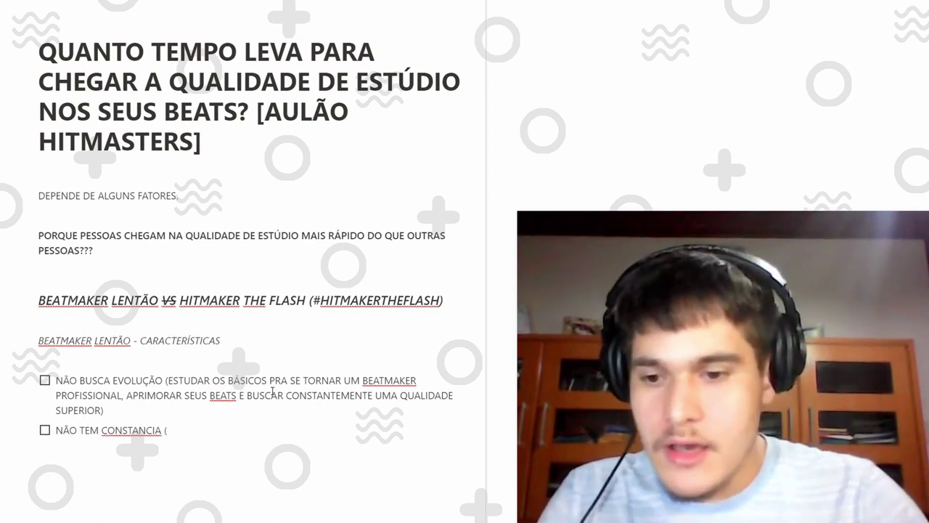
type("T")
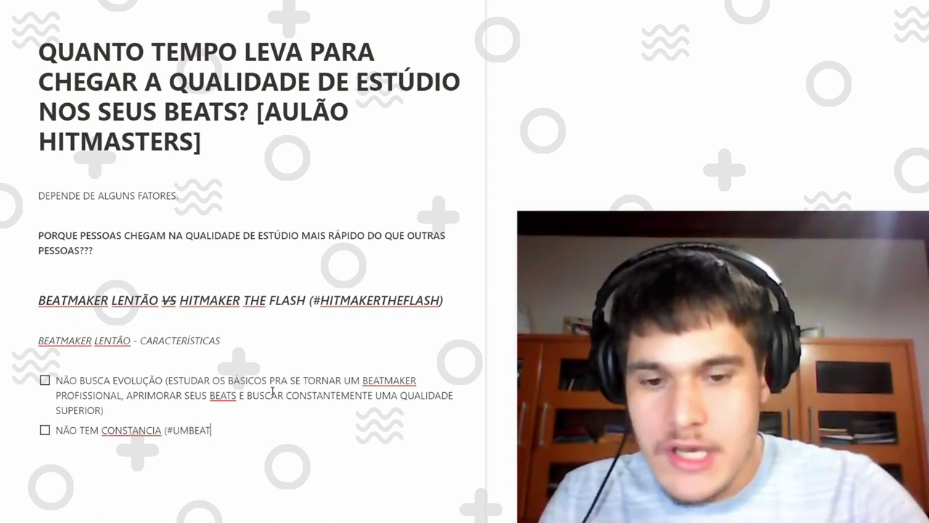
type("PORDIA)")
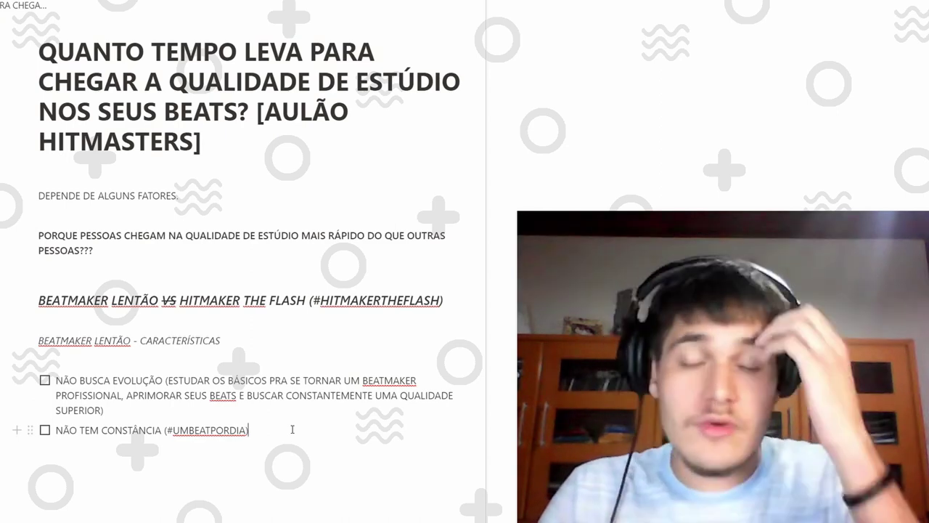
- Add the marathon comparison, then a third to-do 'NÃO SAI DA ZONA DE CONFORTO' about reusing plugins and melodies
type(" (NUMA MARATONA QUEM É QUE GANHA? O CARA QUE TREINA UMA VEZ POR SEMANA, OU O QUE TREINA TODO SANTO DIA?)")
key("Return")
type("NÃO SAI DA SU")
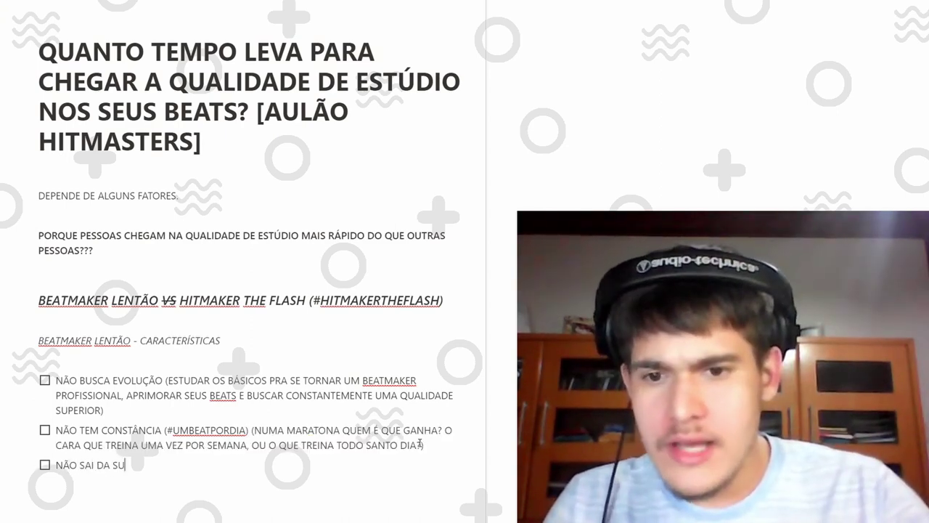
key("BackSpace")
key("BackSpace")
type("ZONA DE CONFORTO ")
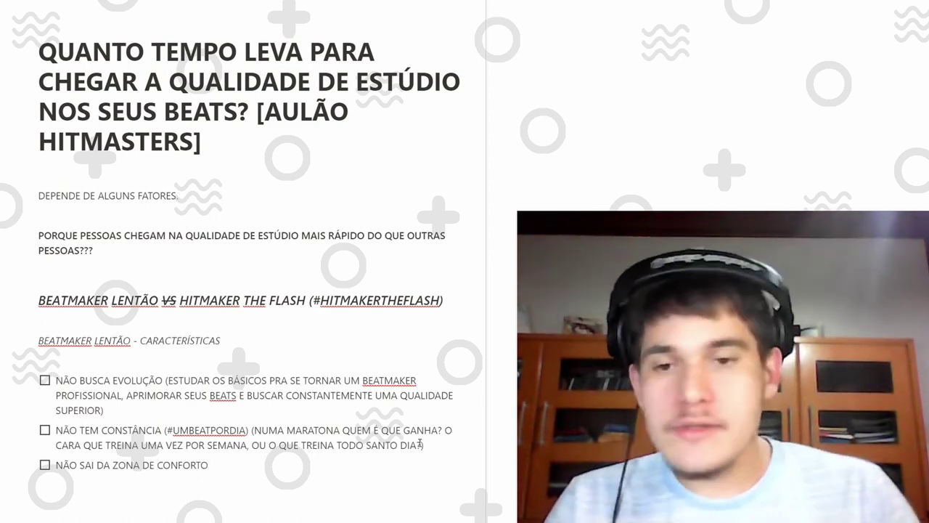
type("(")
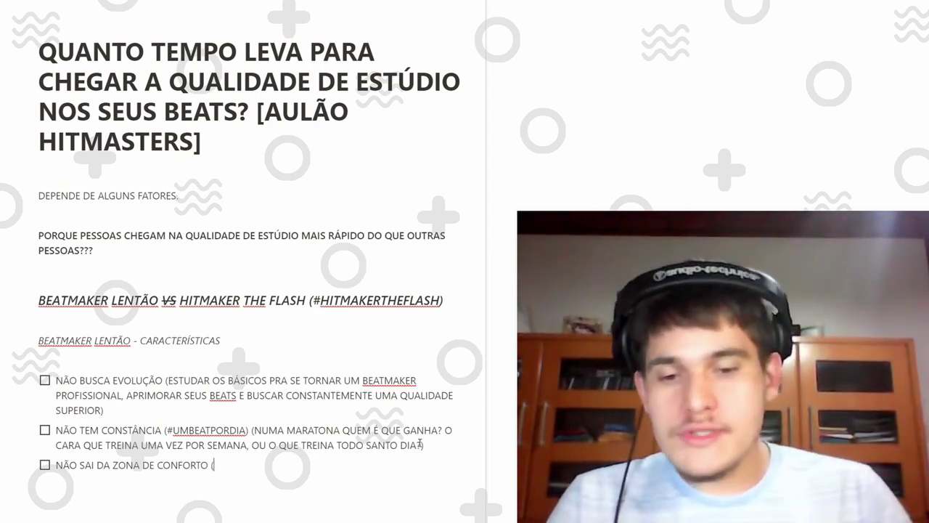
type("QUANDO EU BUS")
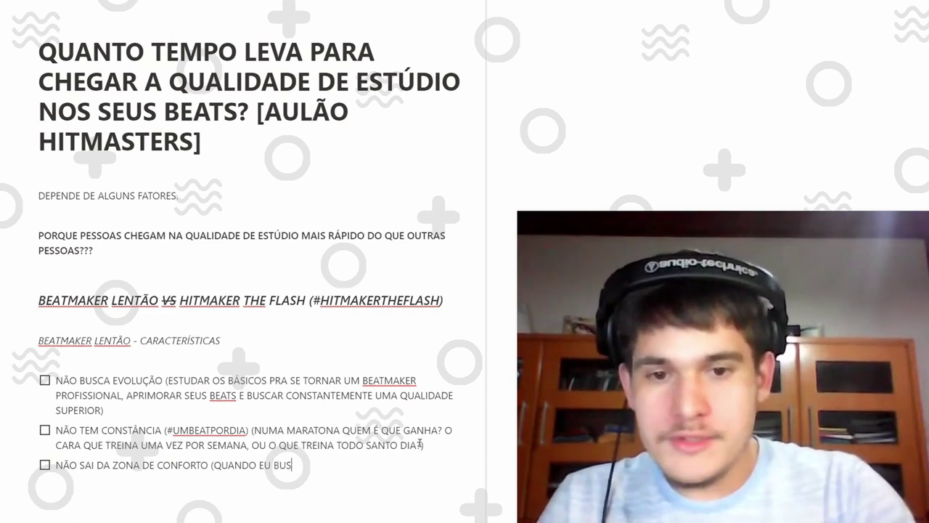
type("QUEI SAIR DA AZO")
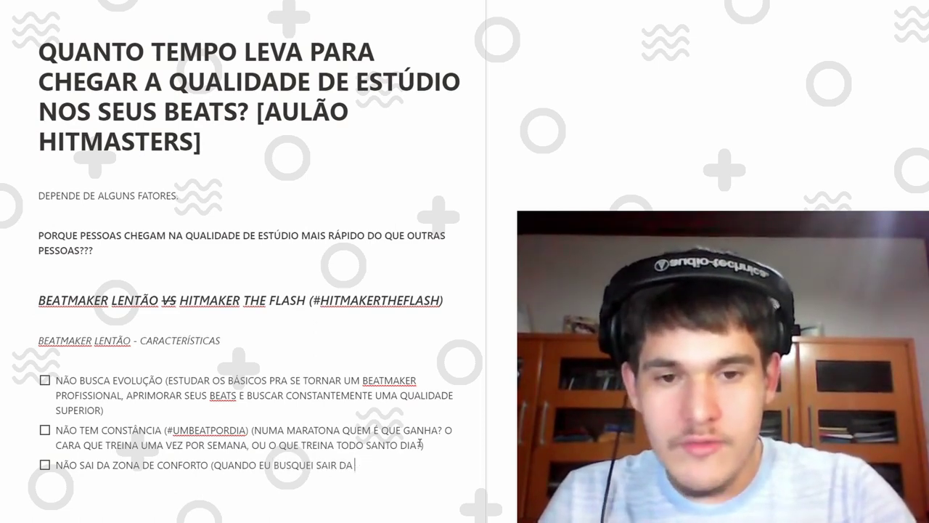
key("BackSpace")
key("BackSpace")
key("BackSpace")
type("O")
type("MAKE")
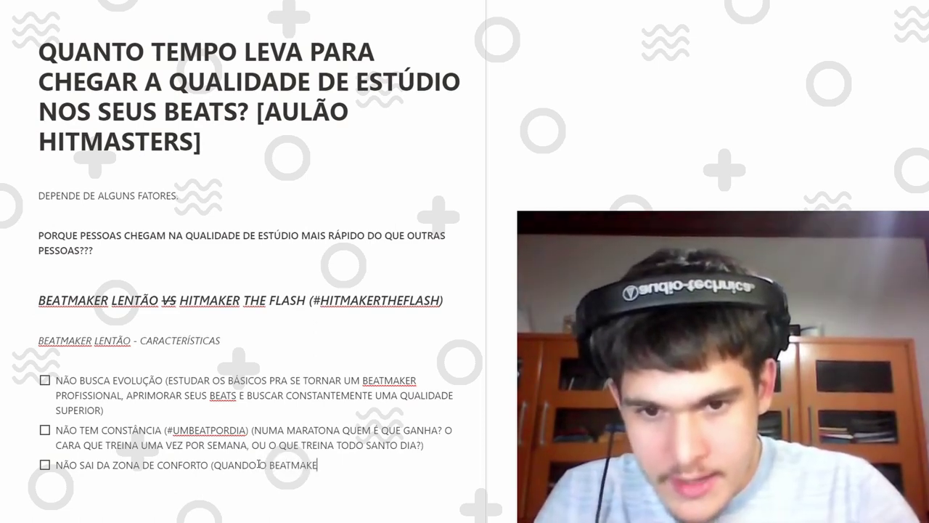
type("R FICA NA ZONA DE")
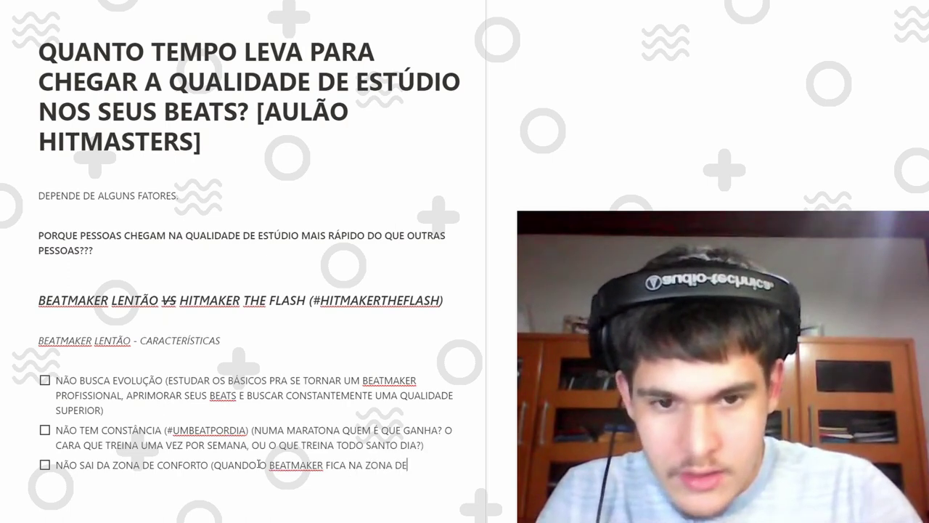
type(", SEM FAZ")
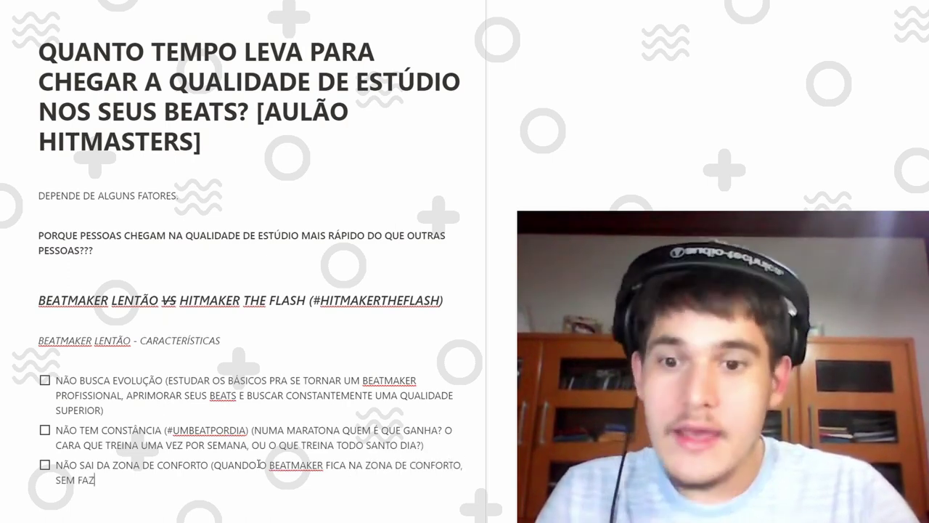
type("ER CONTATOS COM O")
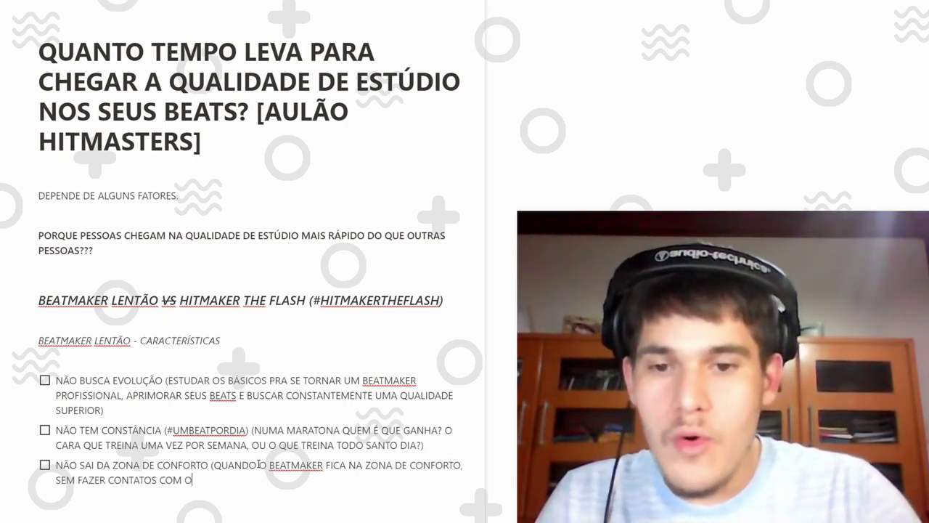
type("UTROS ARTISTAS, SEM OU")
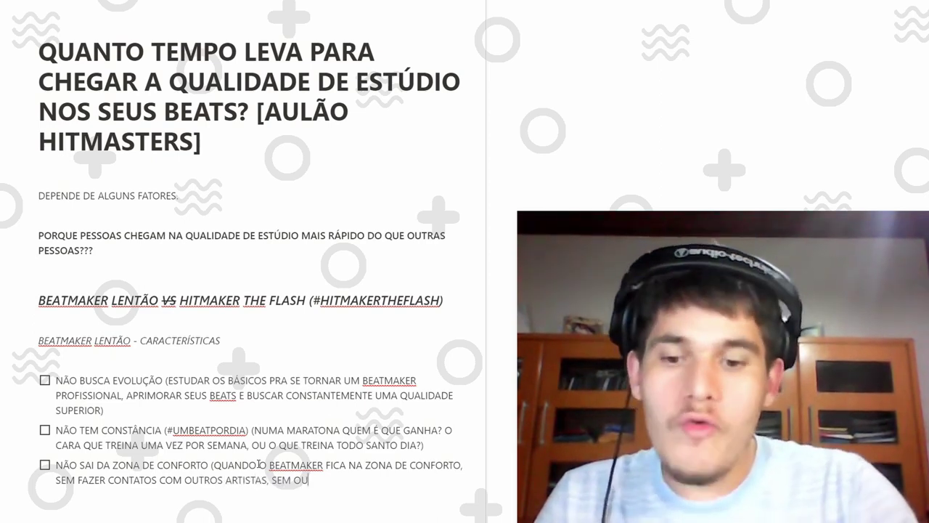
type("VIR ESTILOS MUSICA")
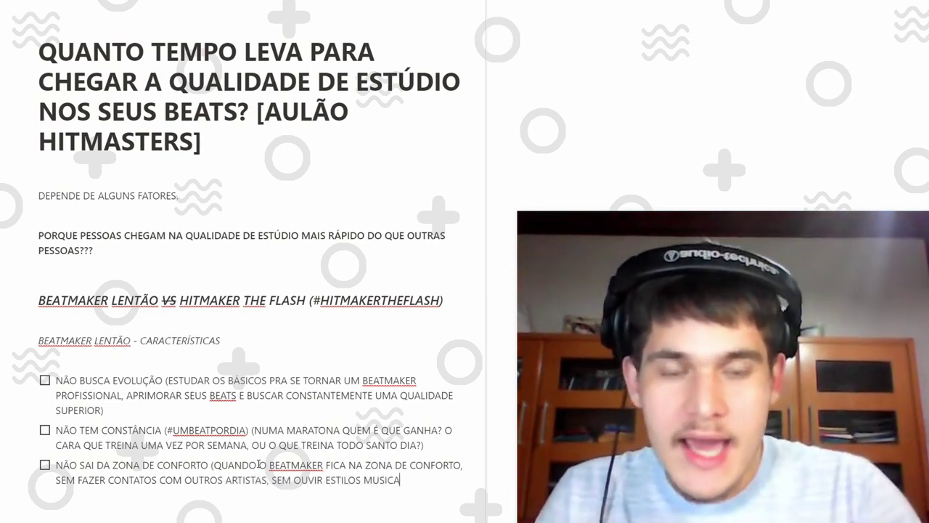
type("IS DIFERENTES")
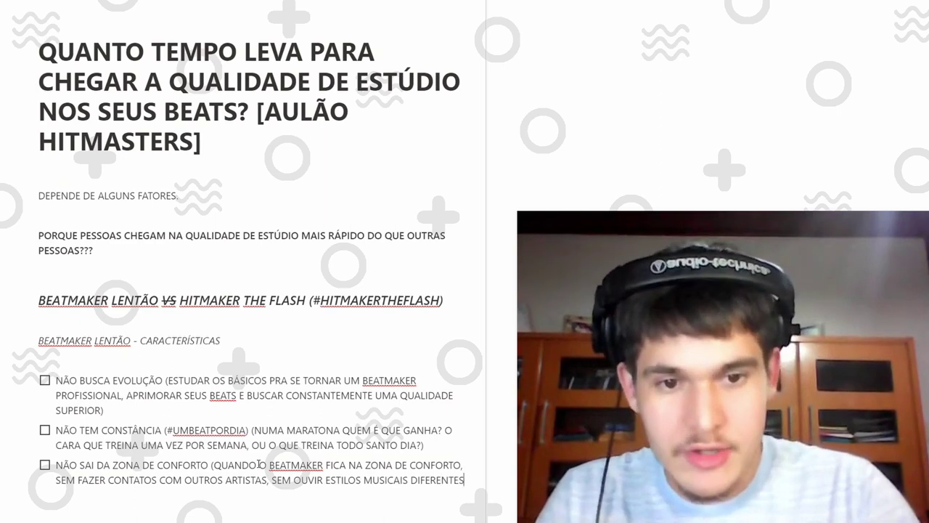
type(", E ATE M")
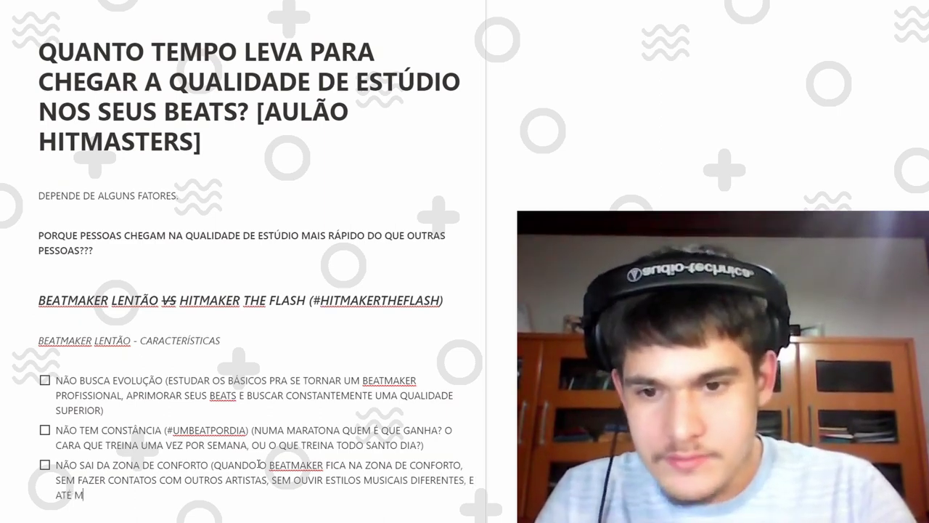
type("ESMO FICAUSANDO OS M")
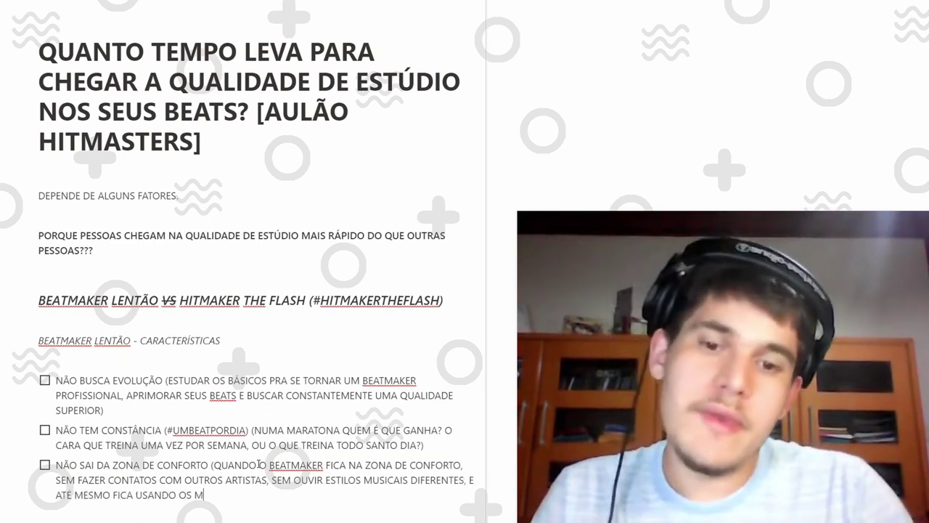
type("ESMO")
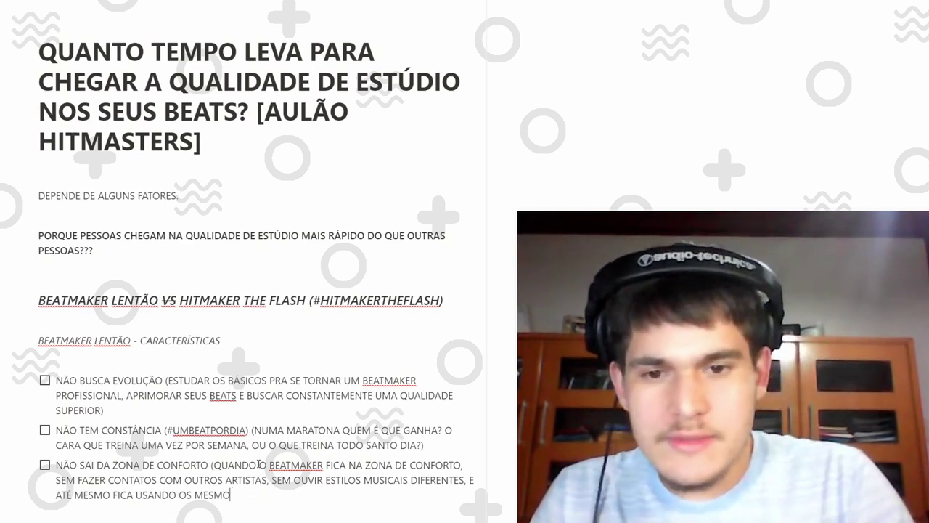
type(" PLUGINS E MELO")
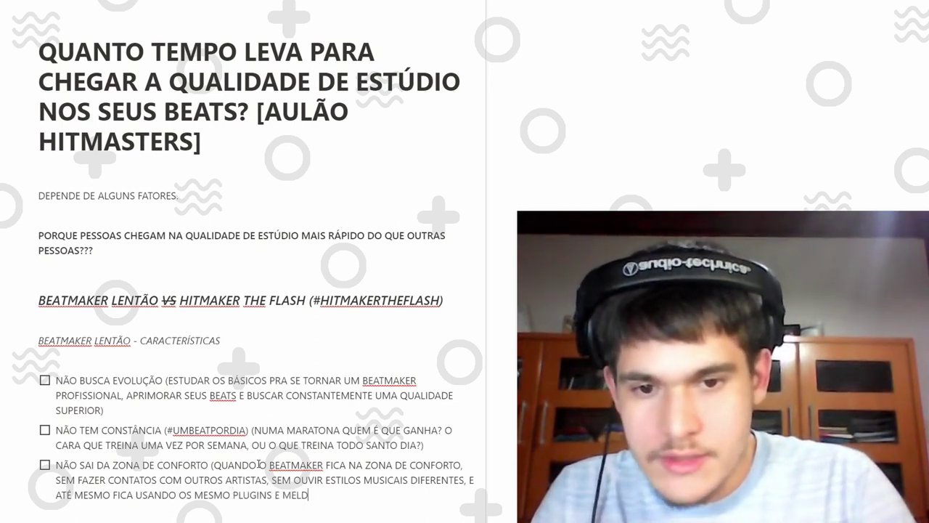
type("DIAS EM TODO")
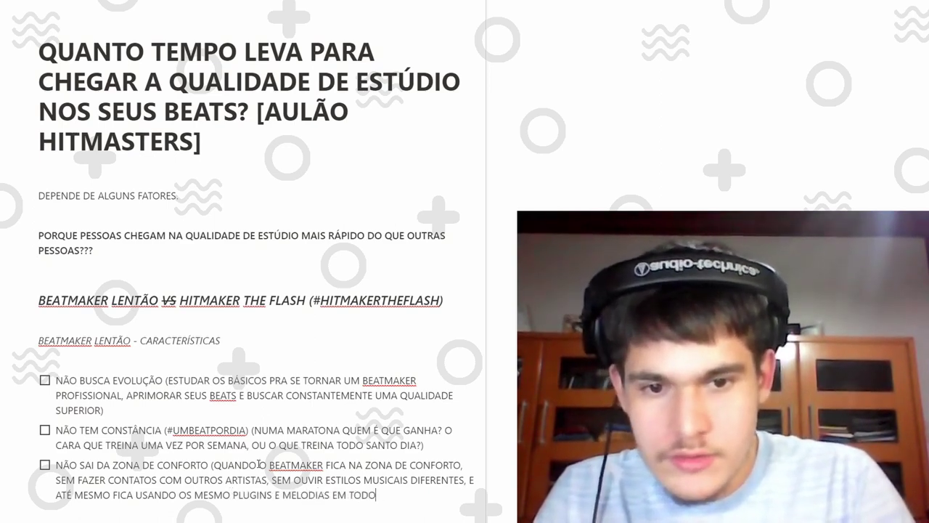
type("SOS)")
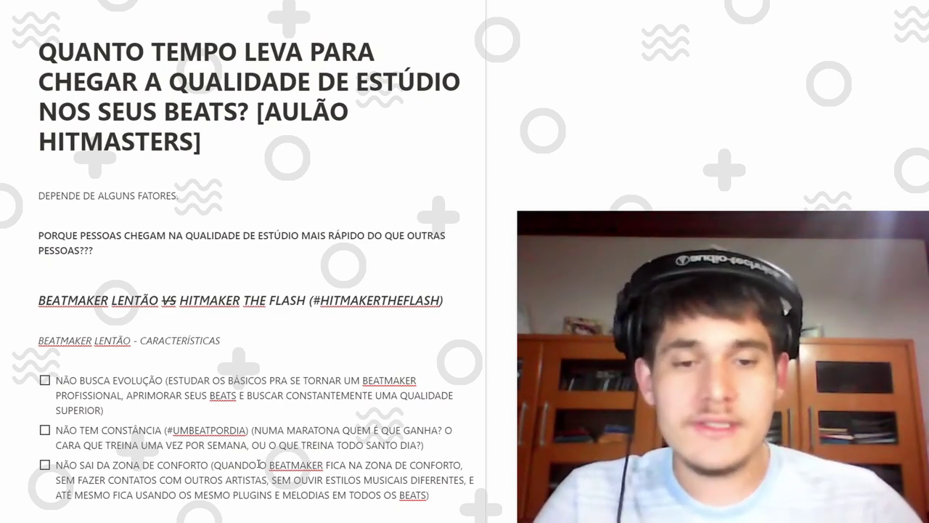
type(", ESPERANDO")
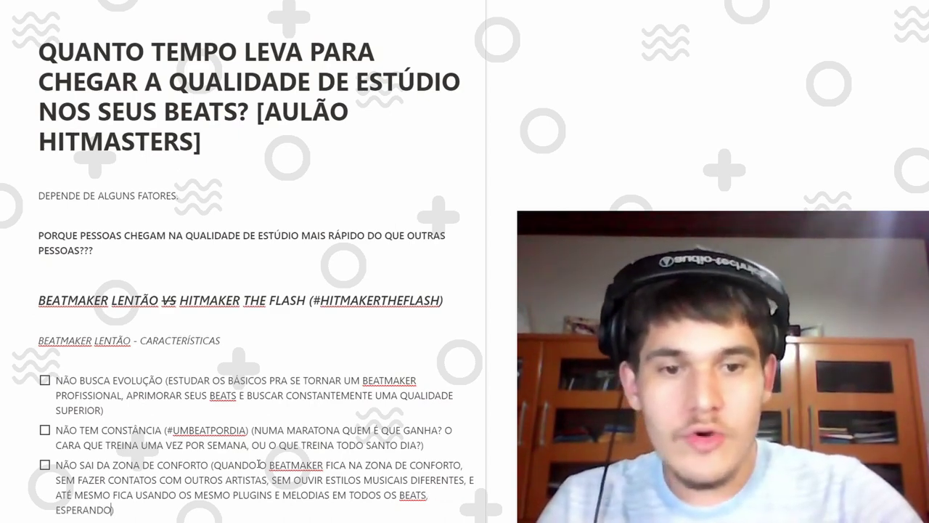
type(" POR RESULTADOS DIFERENTE")
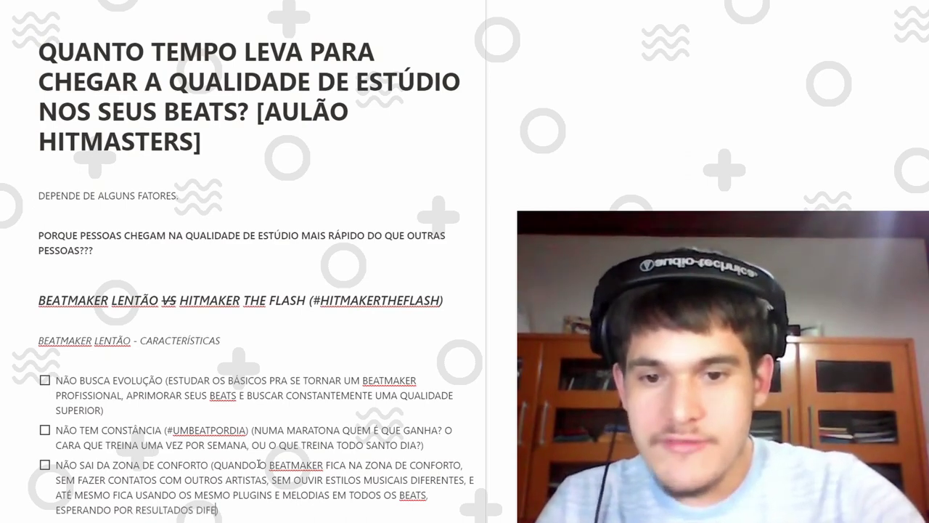
type("S")
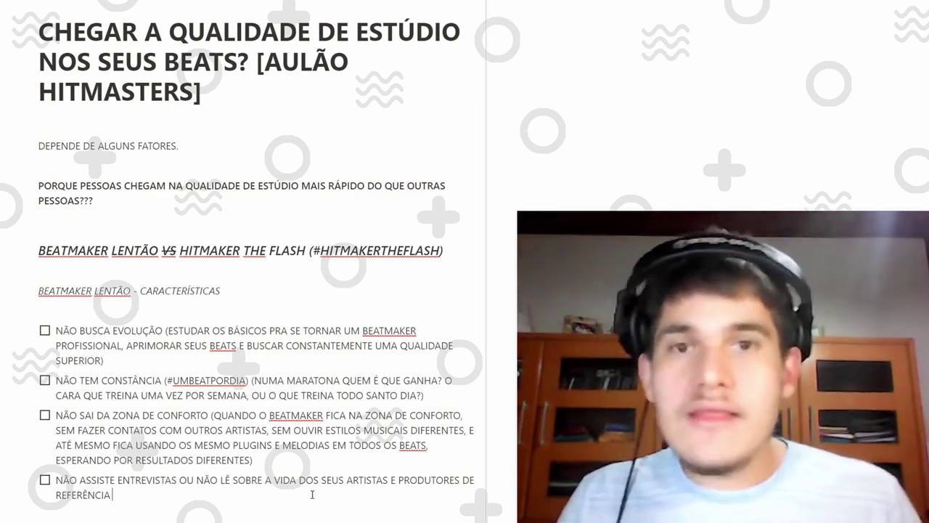
- End the previous item with a period and start a new to-do 'RECLAMAR AO INVÉS DE FAZER.'
type(".")
key("Return")
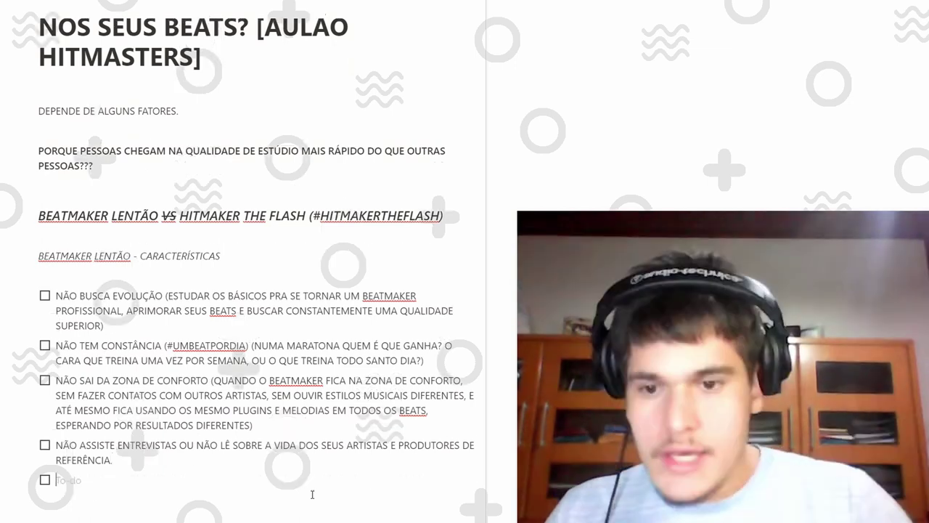
scroll(362, 495, "down", 1)
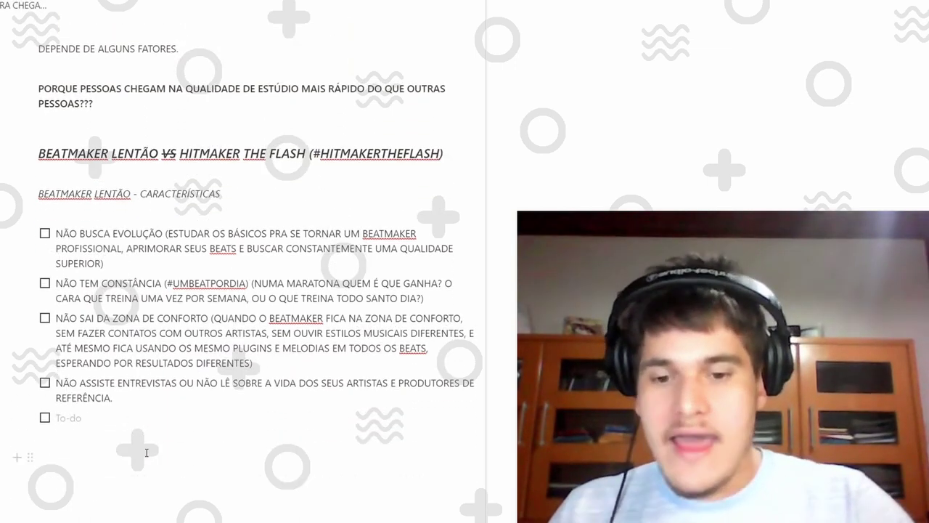
type("RECLAMAR AO IN")
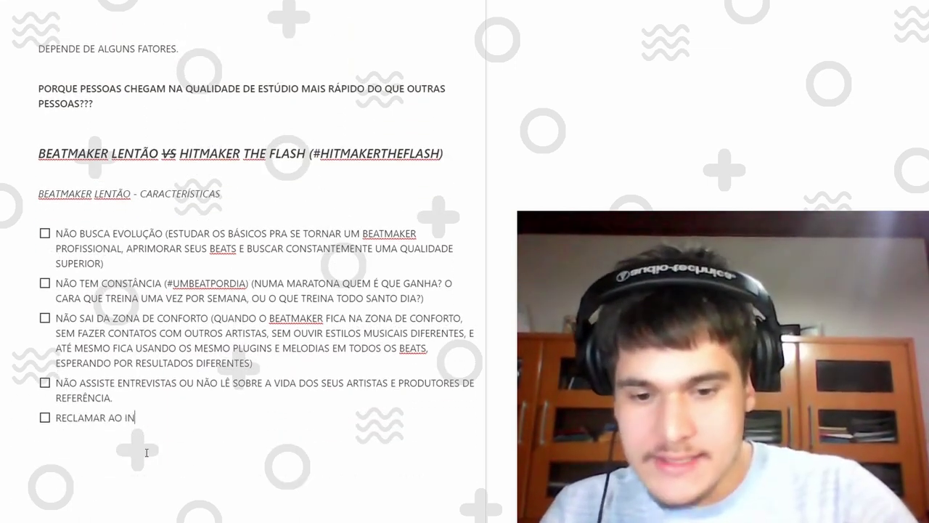
type("VÉS DE FAZER.")
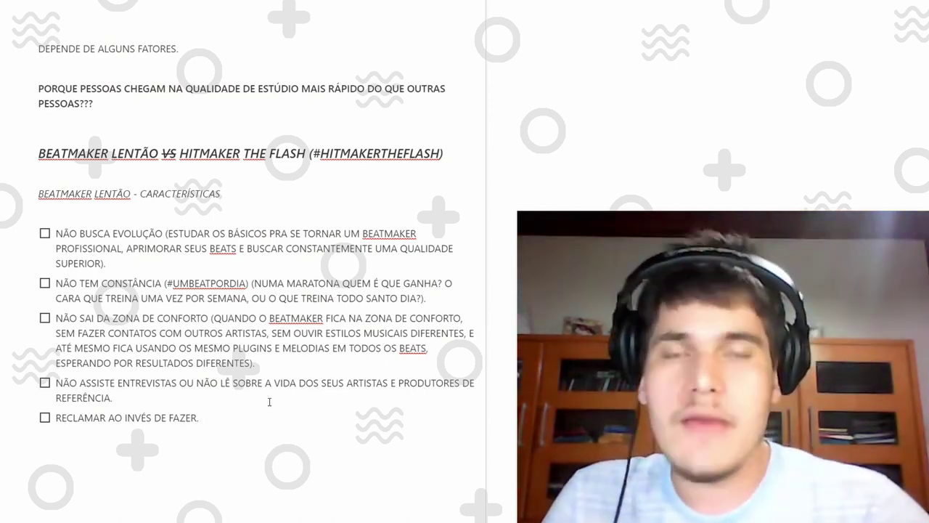
- Follow the trait with 'QUEM RECLAMA FICA NO MESMO LUGAR, MAS QUEM USA TUDO QUE TEM AO SEU REDOR…'
type("  QUEM ")
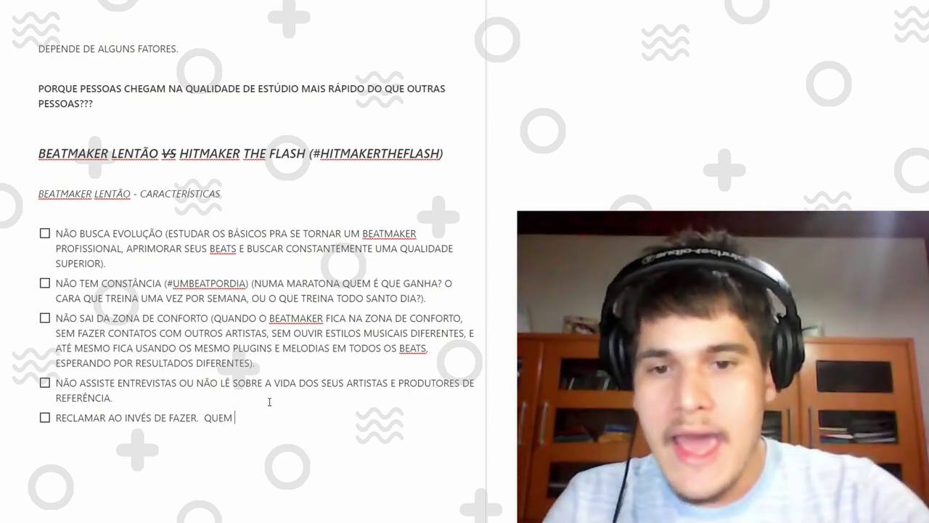
type("RECLAMA FICA NO MESMO")
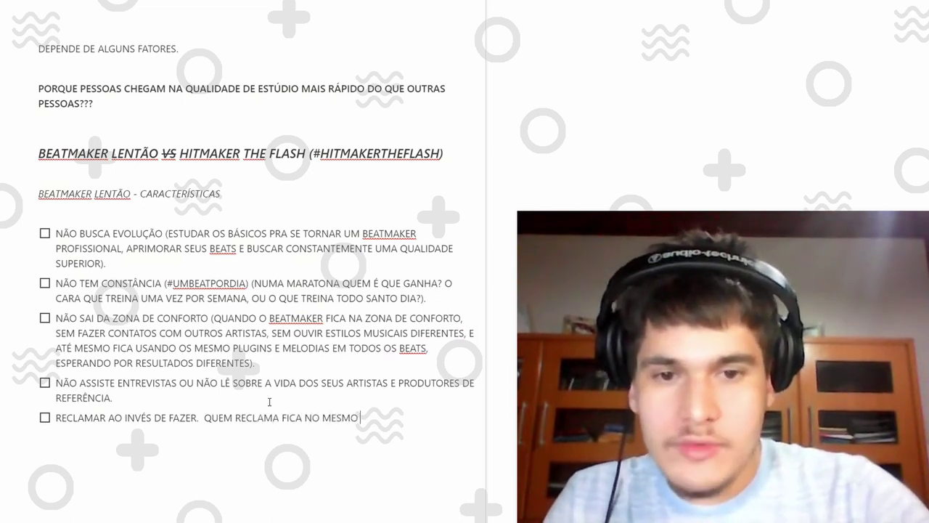
type(" LUGAR, MAS QUEM USA TUDO QUE TEM AO S")
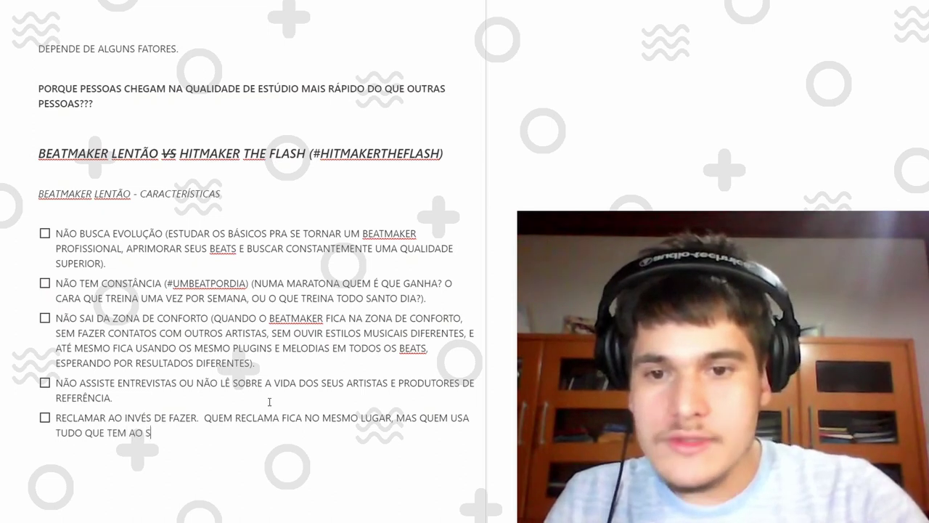
type("EU REDOR PRA ATINGIR")
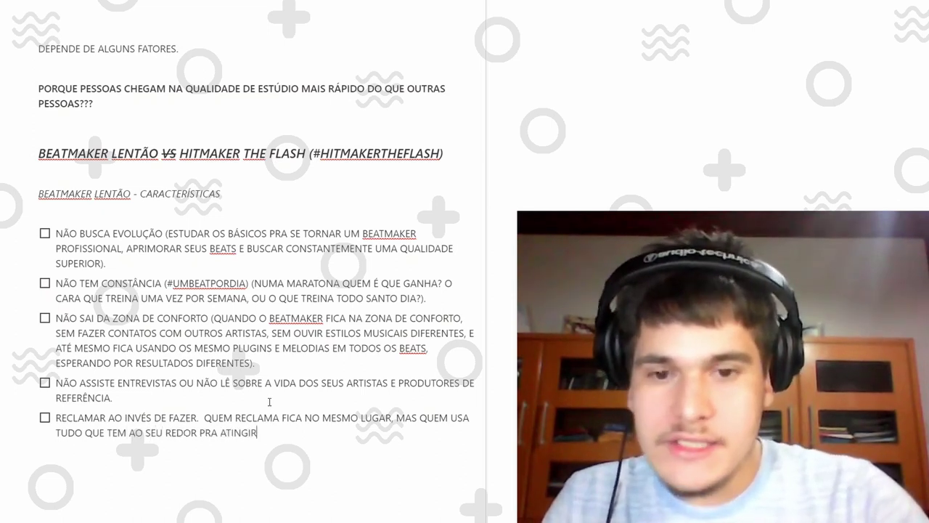
type(" O SEU OBJETIV")
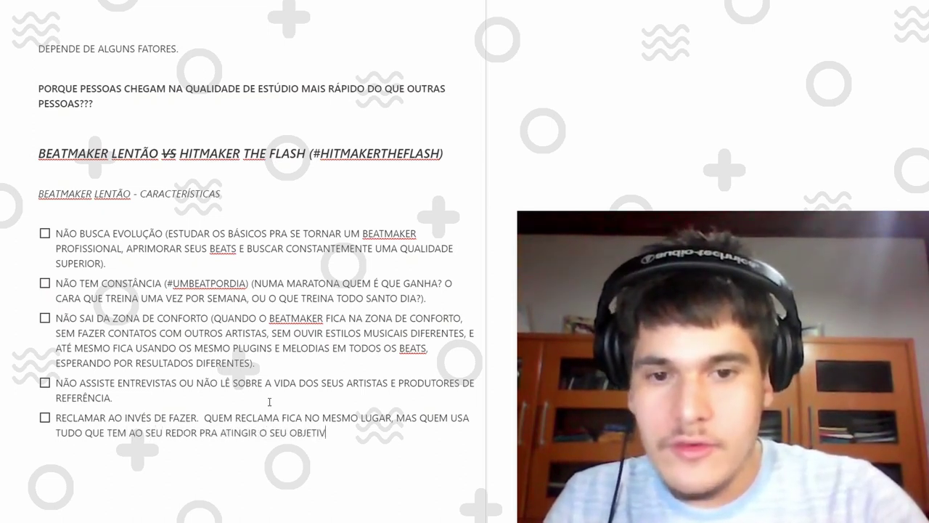
type("O CONSEGUE O QUE QUER E S")
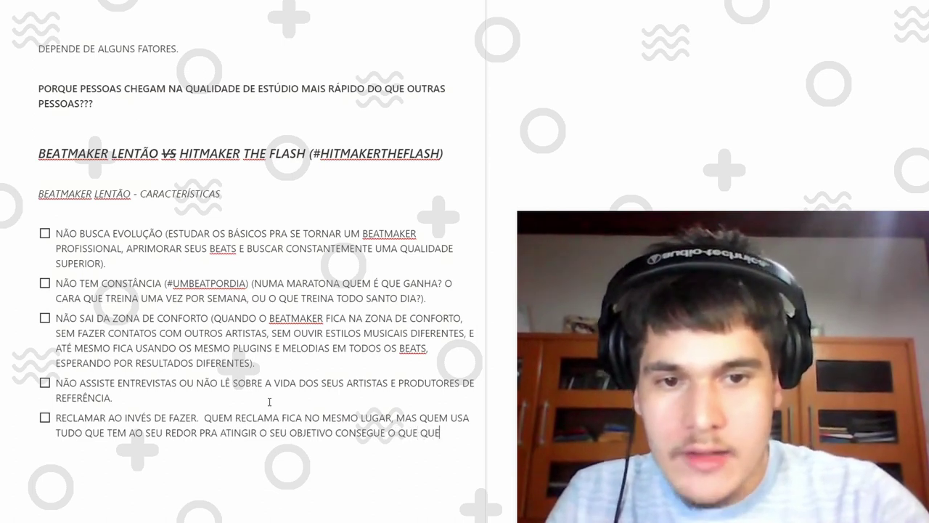
type("AI DO LUGAR.")
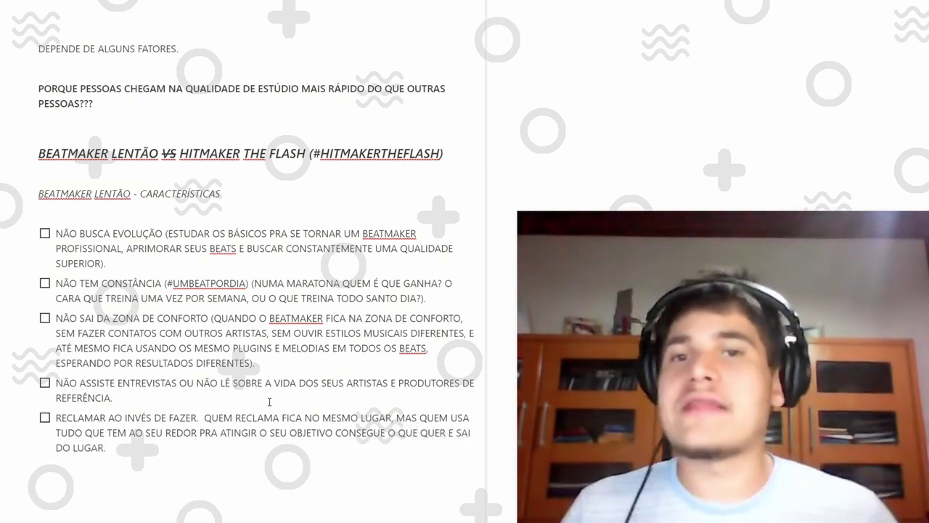